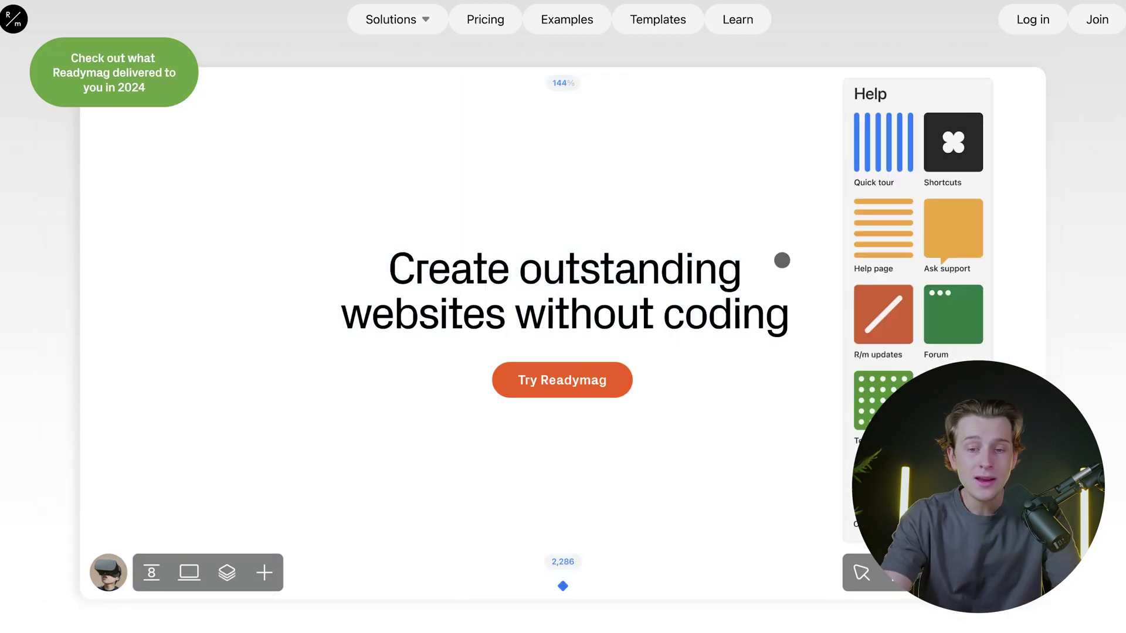
- Start signing up for a Readymag account via Try Readymag
{"action": "left_click", "coordinate": [612, 378]}
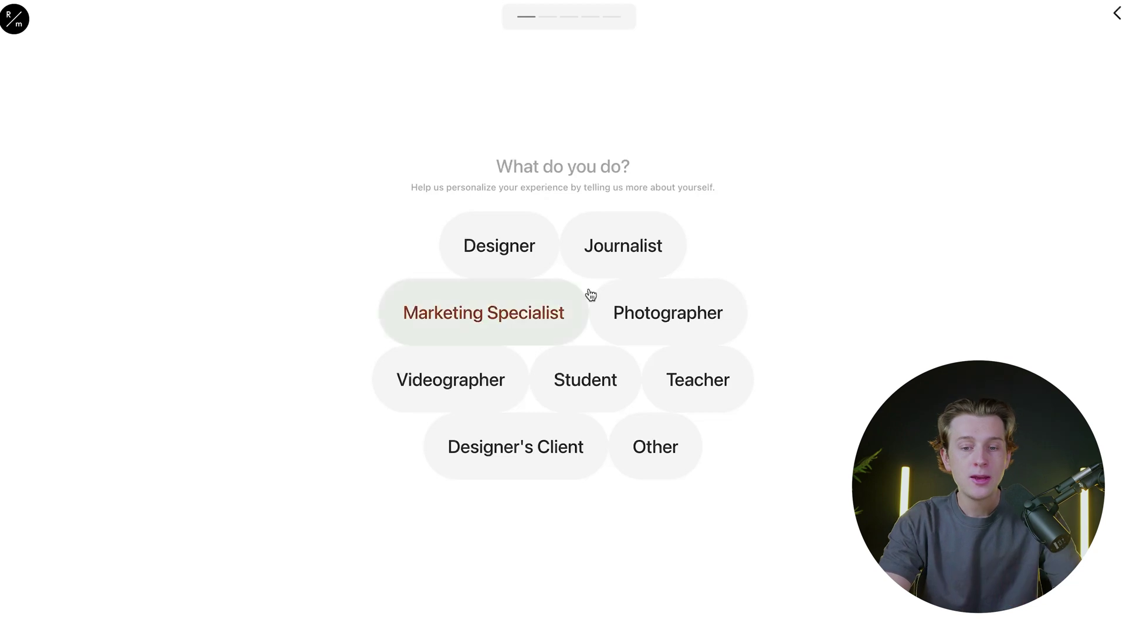
- Answer the onboarding as a Designer doing freelance work
{"action": "left_click", "coordinate": [511, 242]}
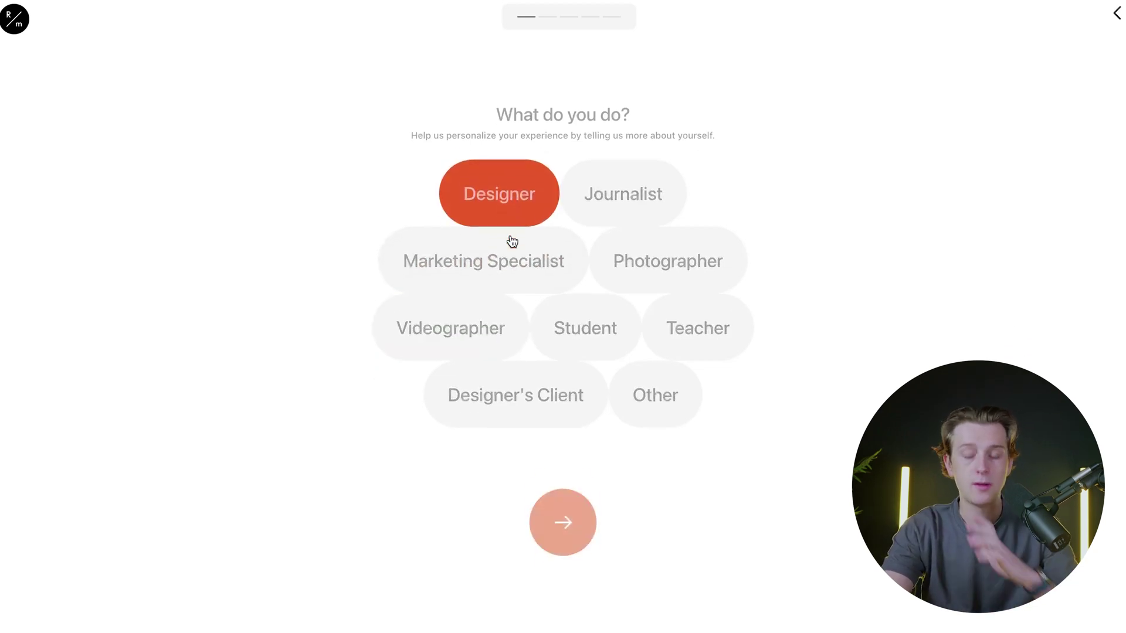
{"action": "left_click", "coordinate": [573, 494]}
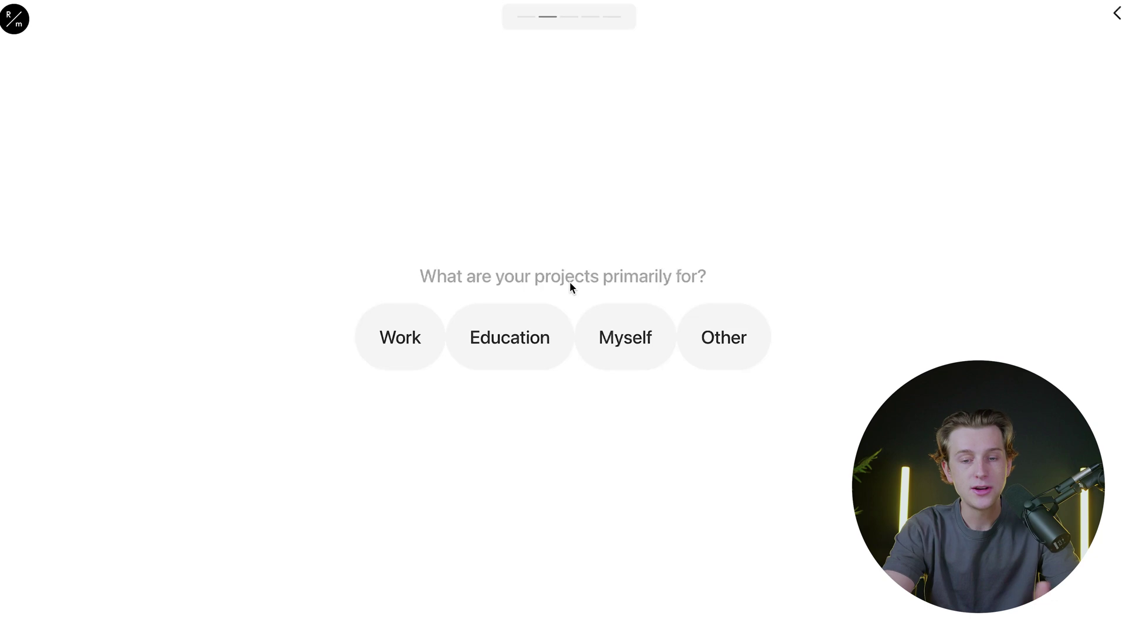
{"action": "left_click", "coordinate": [401, 338]}
{"action": "left_click", "coordinate": [468, 416]}
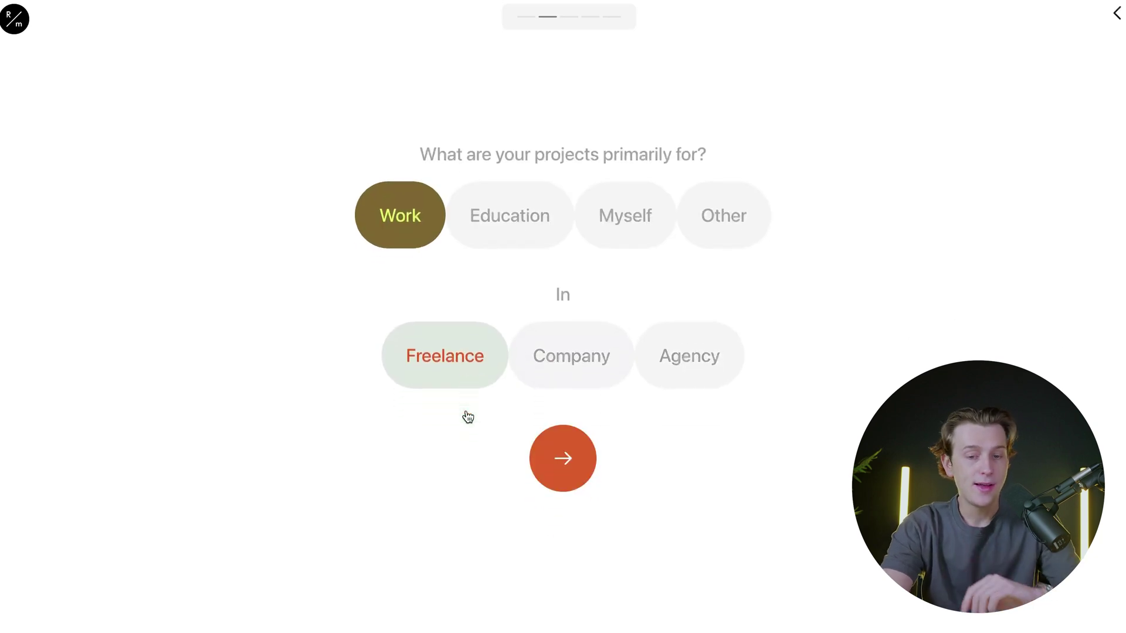
{"action": "left_click", "coordinate": [563, 470]}
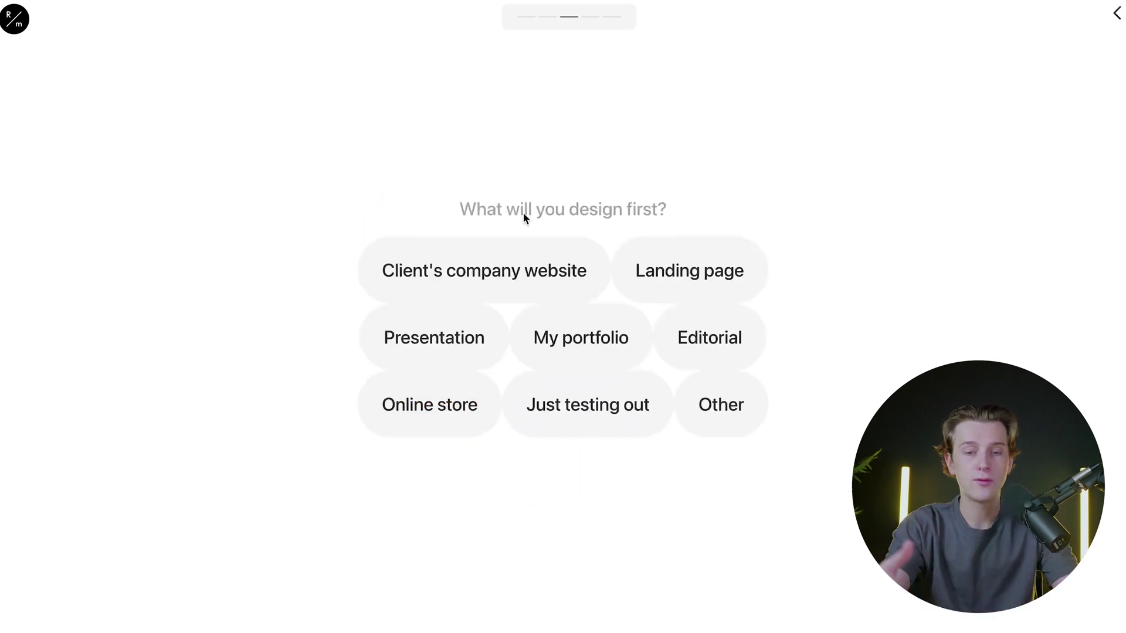
- Choose My portfolio as first design, heard via Youtube, accept terms and opt out of newsletter
{"action": "left_click", "coordinate": [581, 338]}
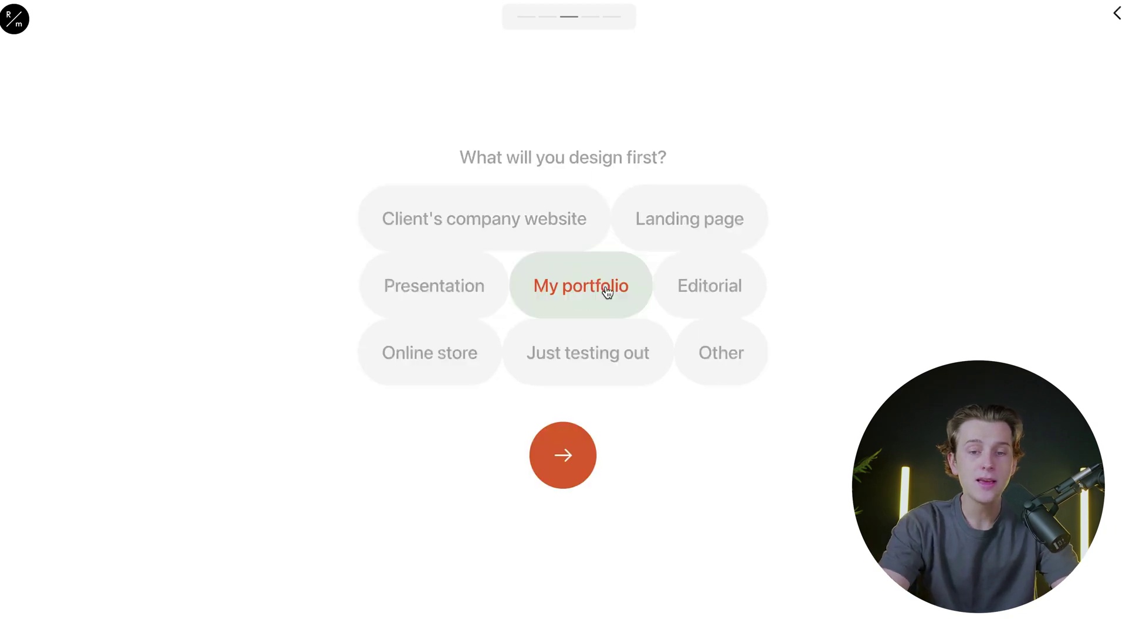
{"action": "left_click", "coordinate": [571, 452]}
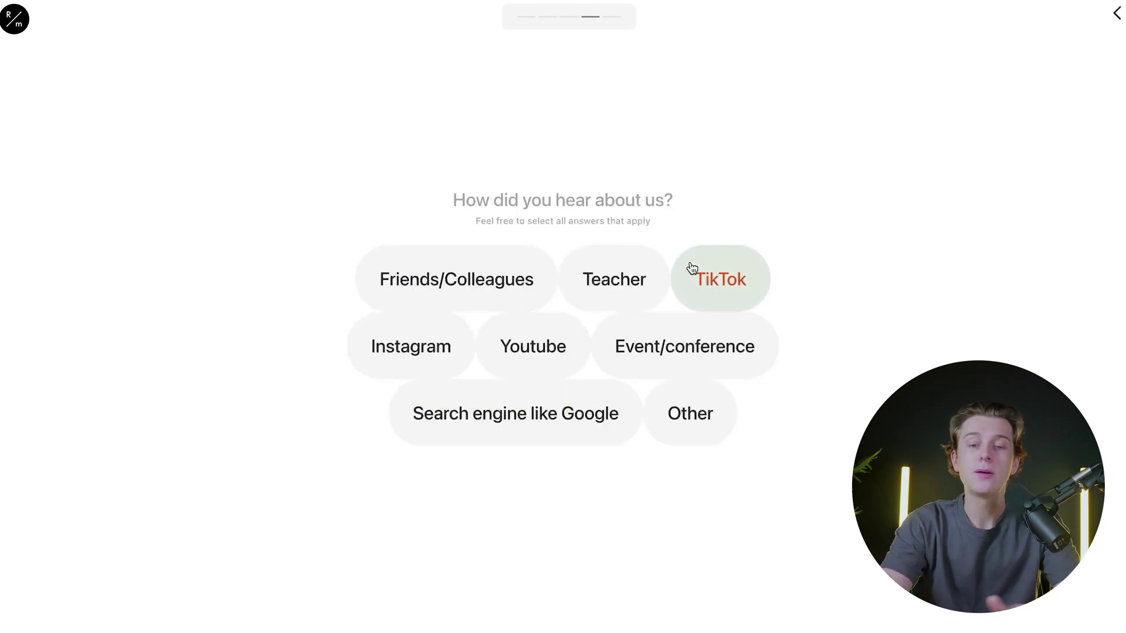
{"action": "left_click", "coordinate": [541, 364]}
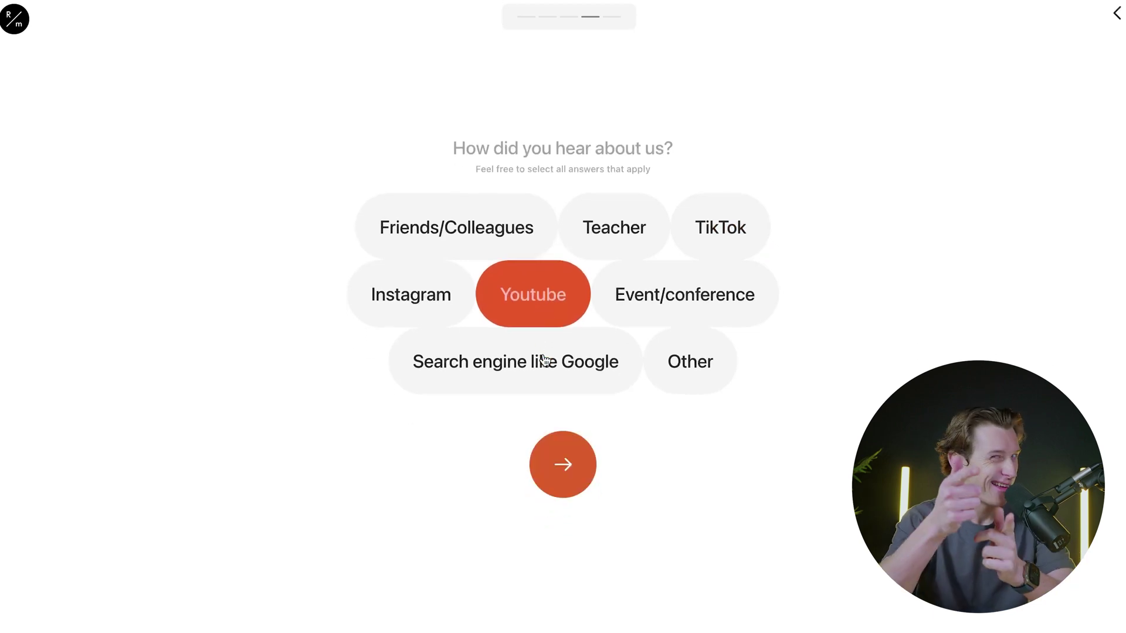
{"action": "left_click", "coordinate": [572, 465]}
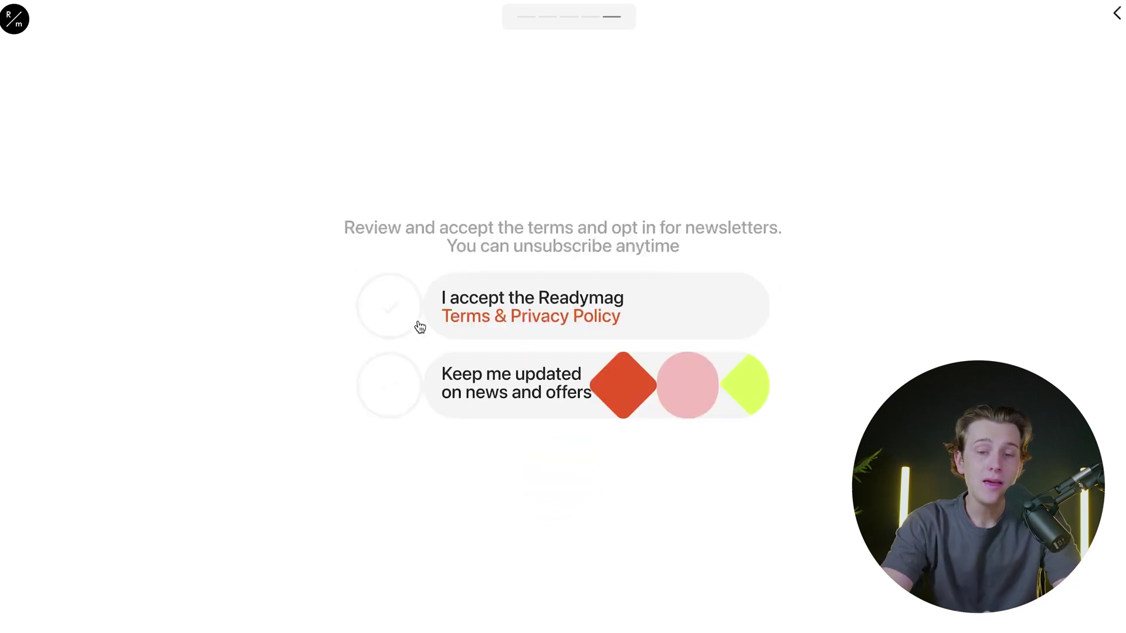
{"action": "left_click", "coordinate": [397, 319]}
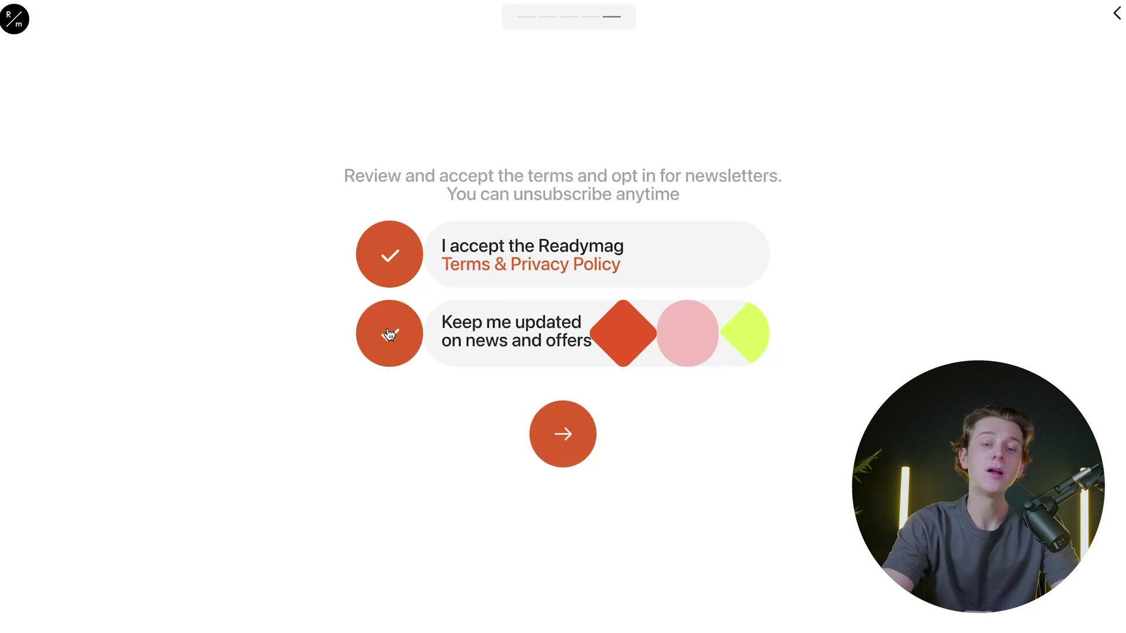
{"action": "left_click", "coordinate": [390, 334]}
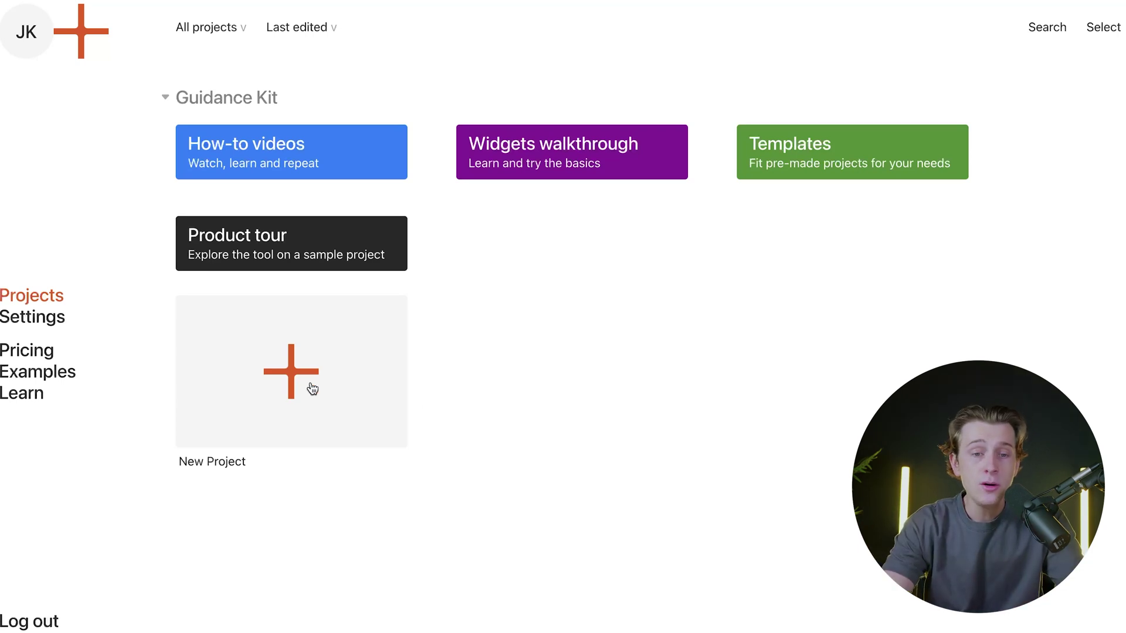
- Create a new project and dismiss the toolbox tour to reach the blank canvas
{"action": "left_click", "coordinate": [288, 385]}
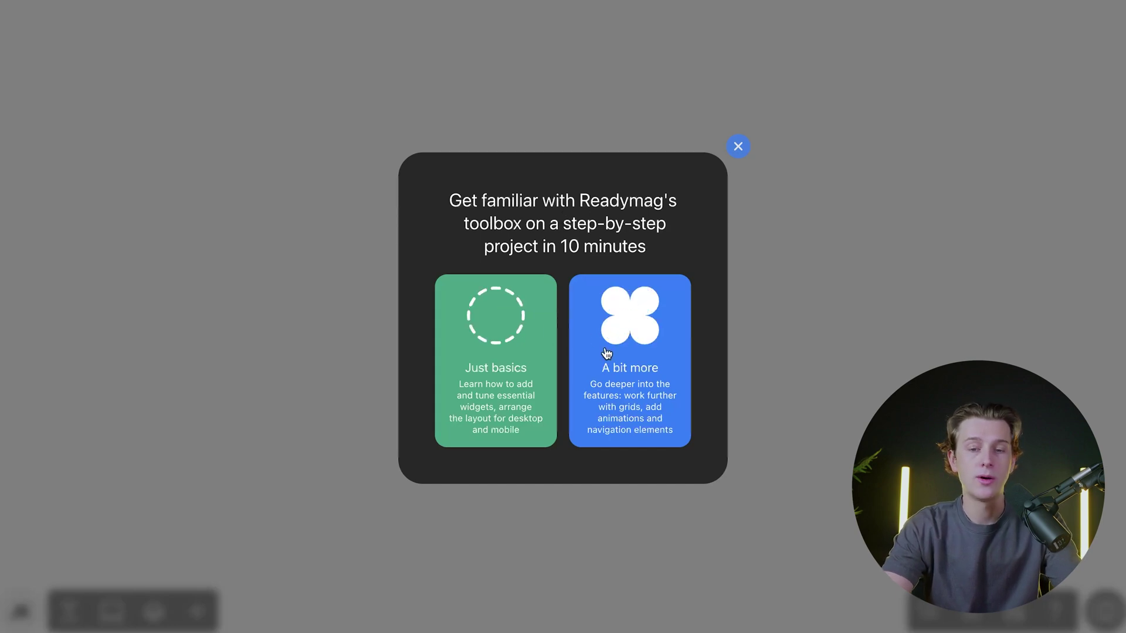
{"action": "left_click", "coordinate": [737, 147]}
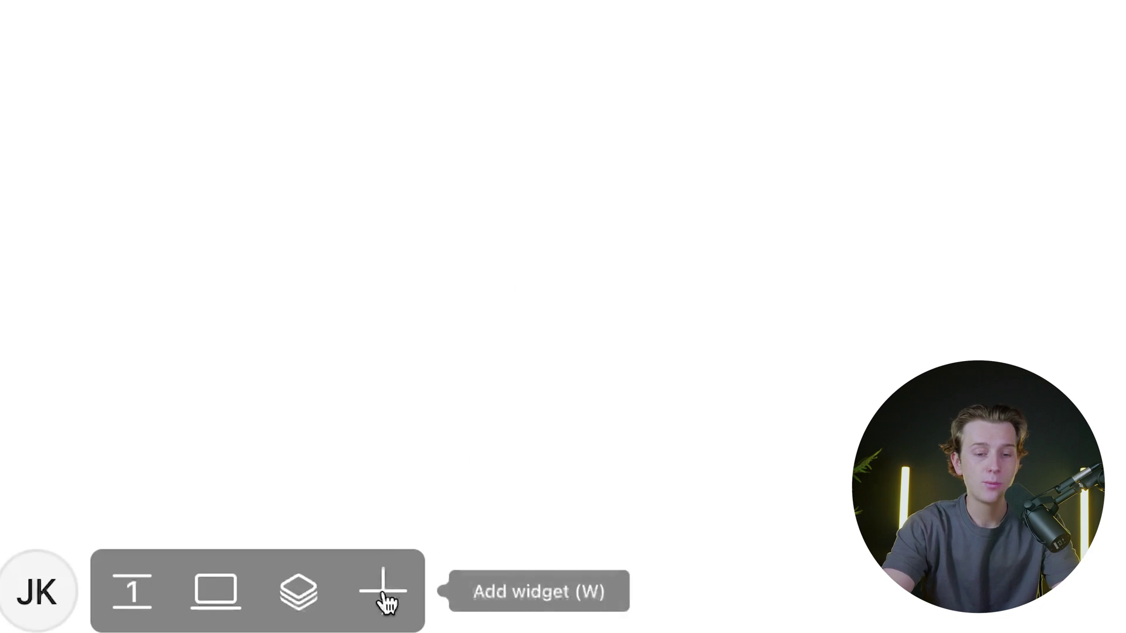
{"action": "left_click", "coordinate": [389, 604]}
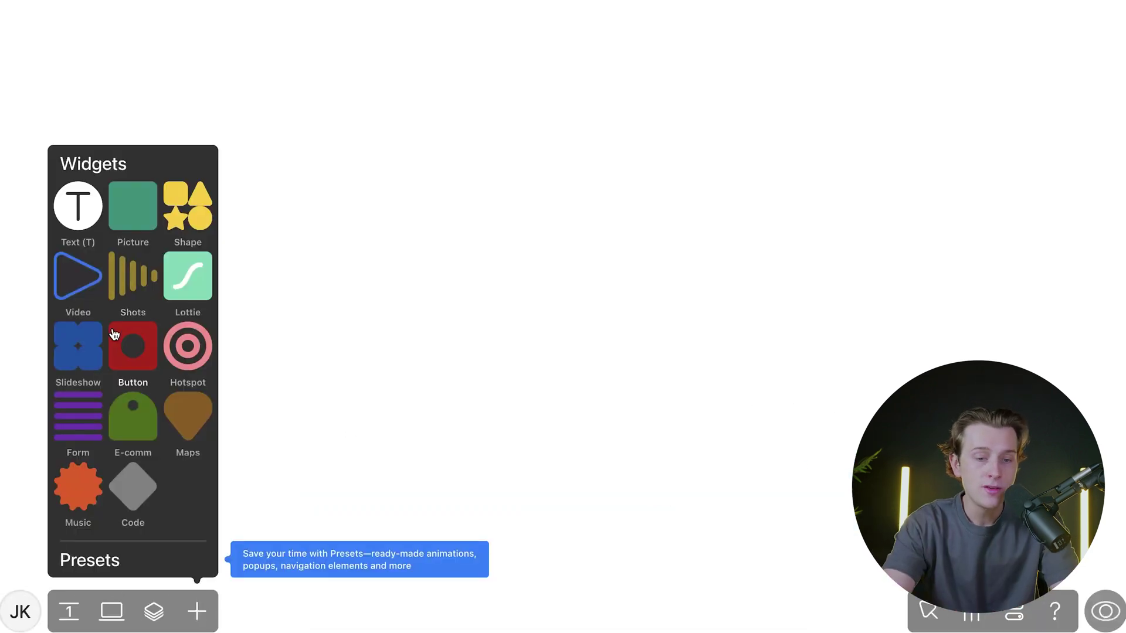
- Add a text block and replace its placeholder with the 'Jake Portfolio' heading
{"action": "left_click", "coordinate": [79, 206]}
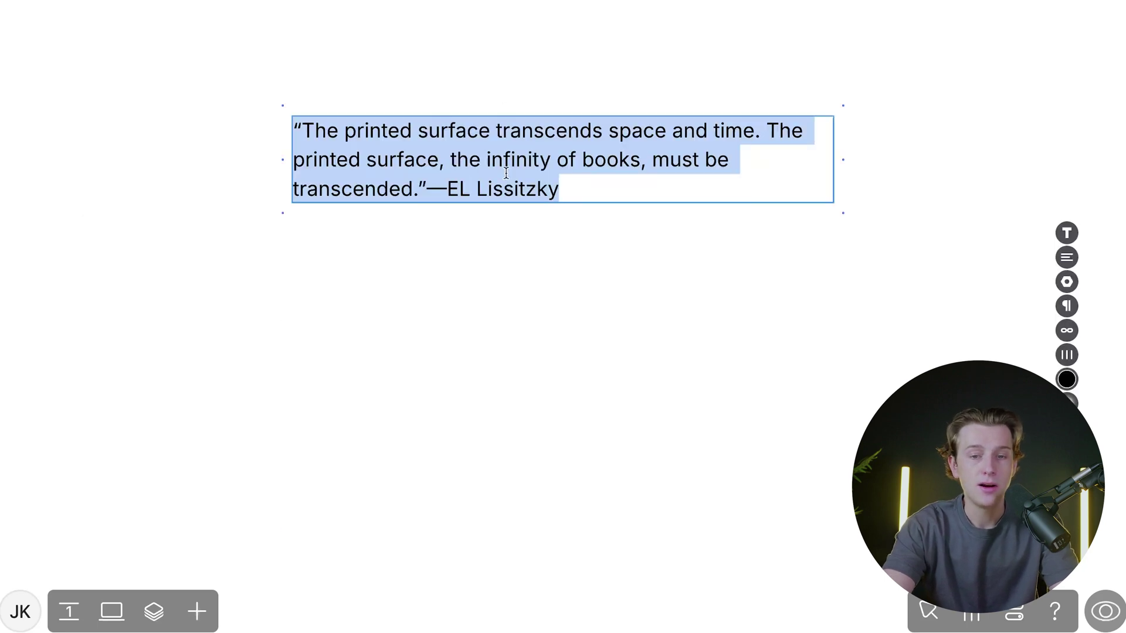
{"action": "key", "text": "BackSpace"}
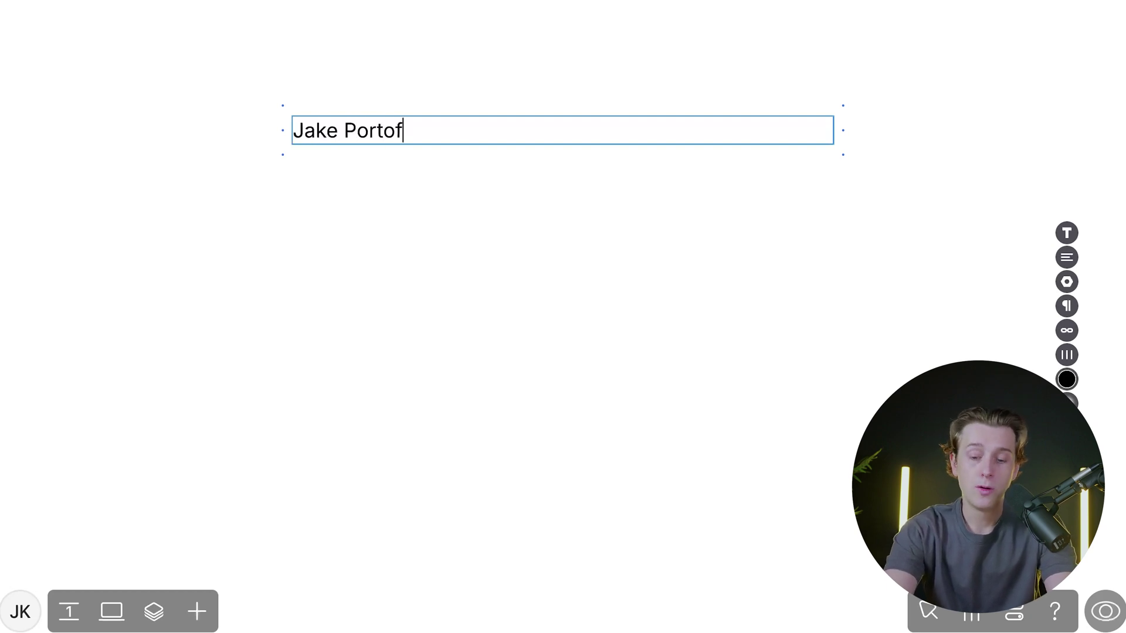
{"action": "key", "text": "BackSpace"}
{"action": "key", "text": "BackSpace"}
{"action": "type", "text": "folio"}
{"action": "key", "text": "Escape"}
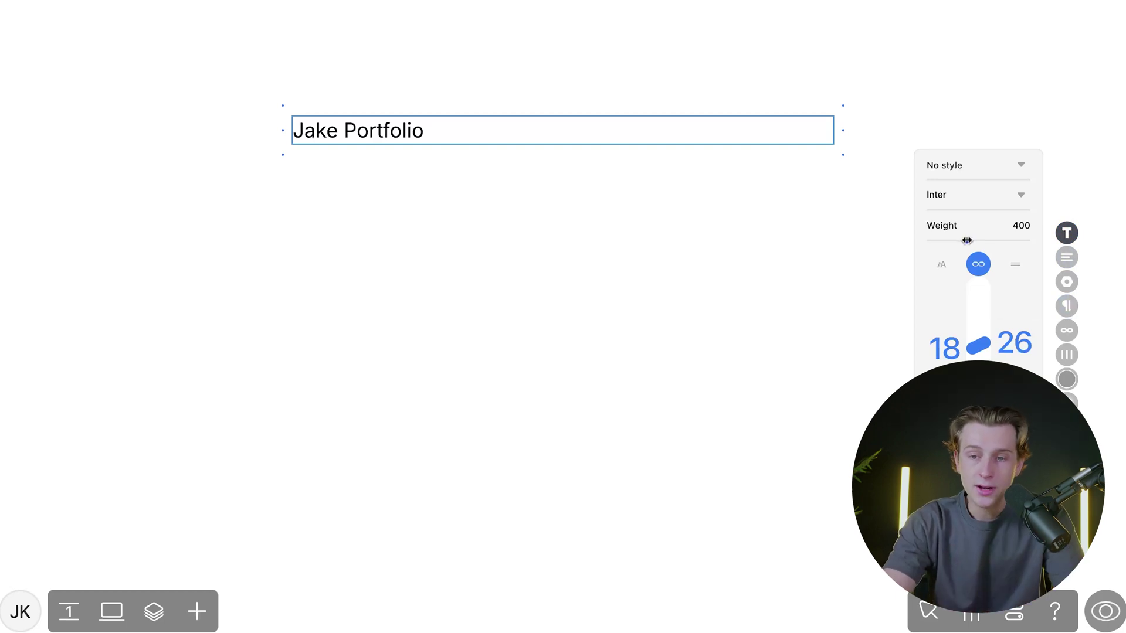
- Style the heading bolder in Roboto, left-aligned, in a fixed-size text box
{"action": "left_click_drag", "start_coordinate": [966, 240], "coordinate": [1006, 241]}
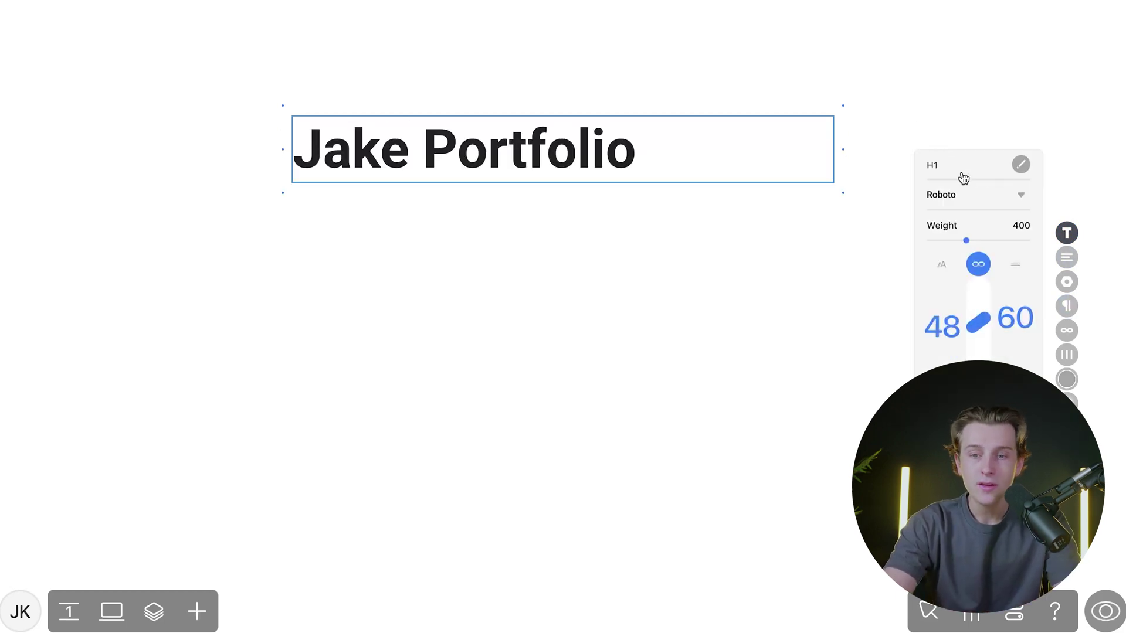
{"action": "left_click", "coordinate": [958, 202]}
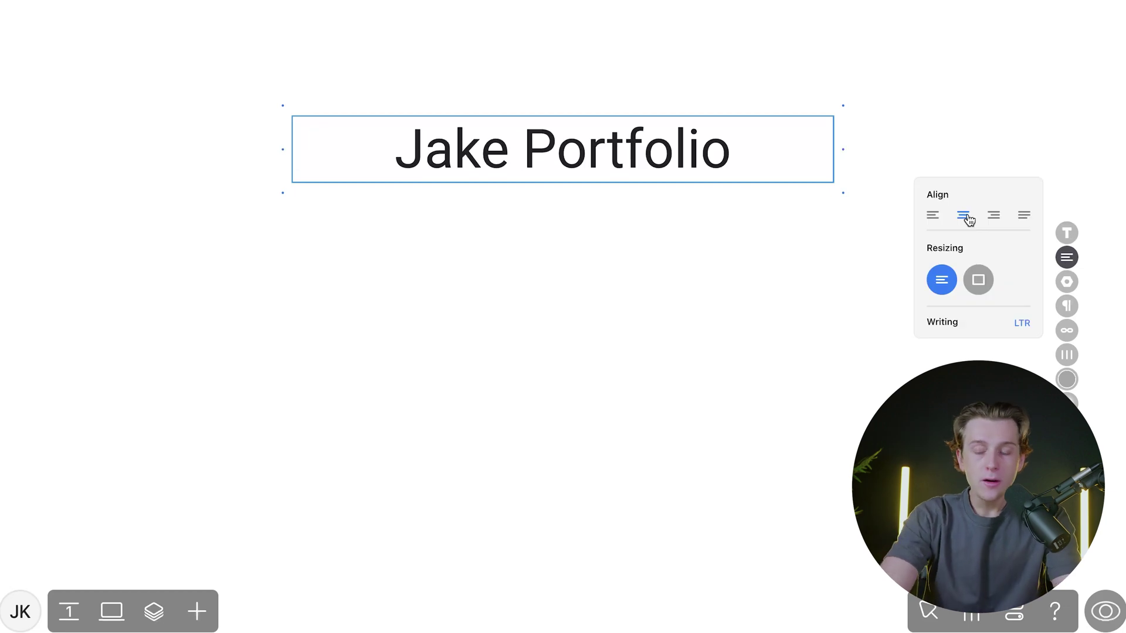
{"action": "left_click", "coordinate": [933, 217]}
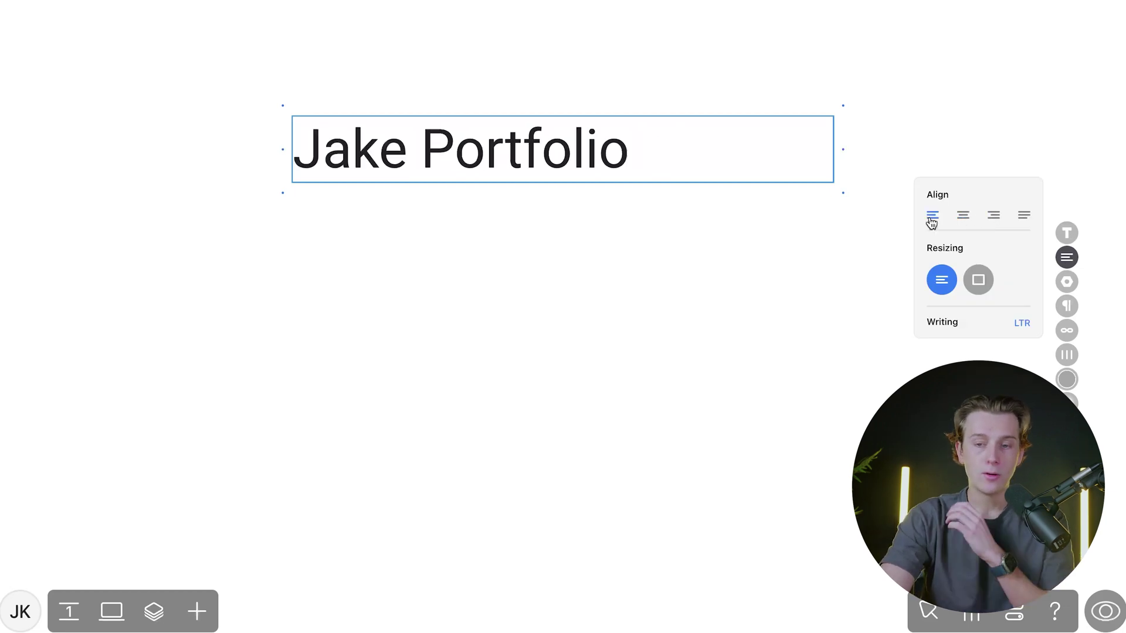
{"action": "left_click", "coordinate": [978, 280]}
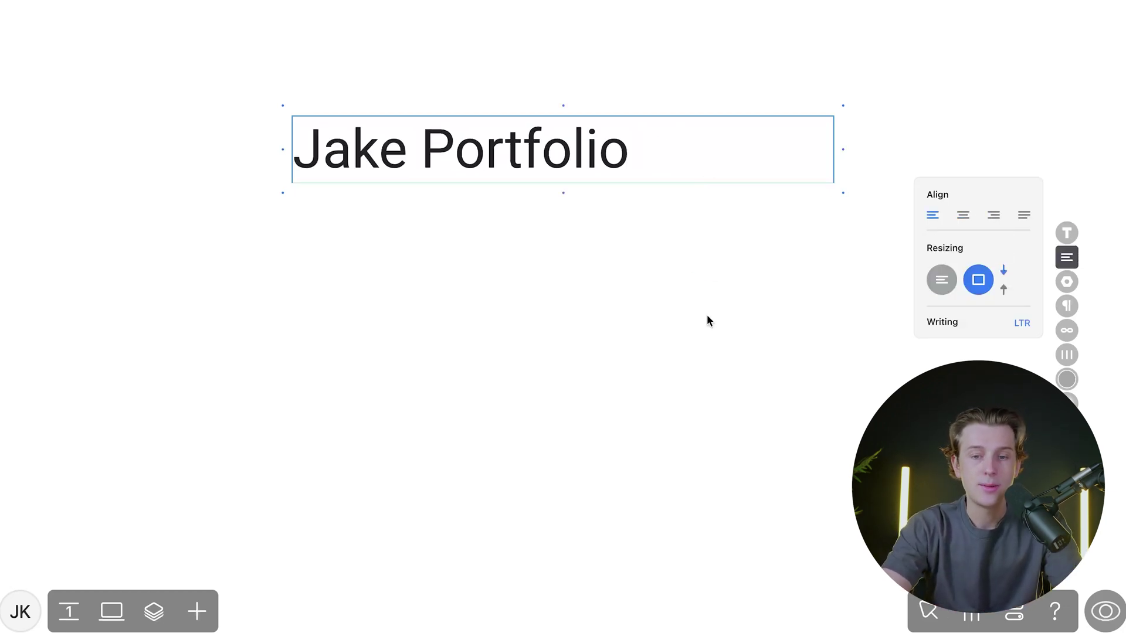
{"action": "left_click", "coordinate": [578, 404]}
- Add an empty Slideshow image widget below the heading, cancelling the image upload
{"action": "left_click", "coordinate": [201, 615]}
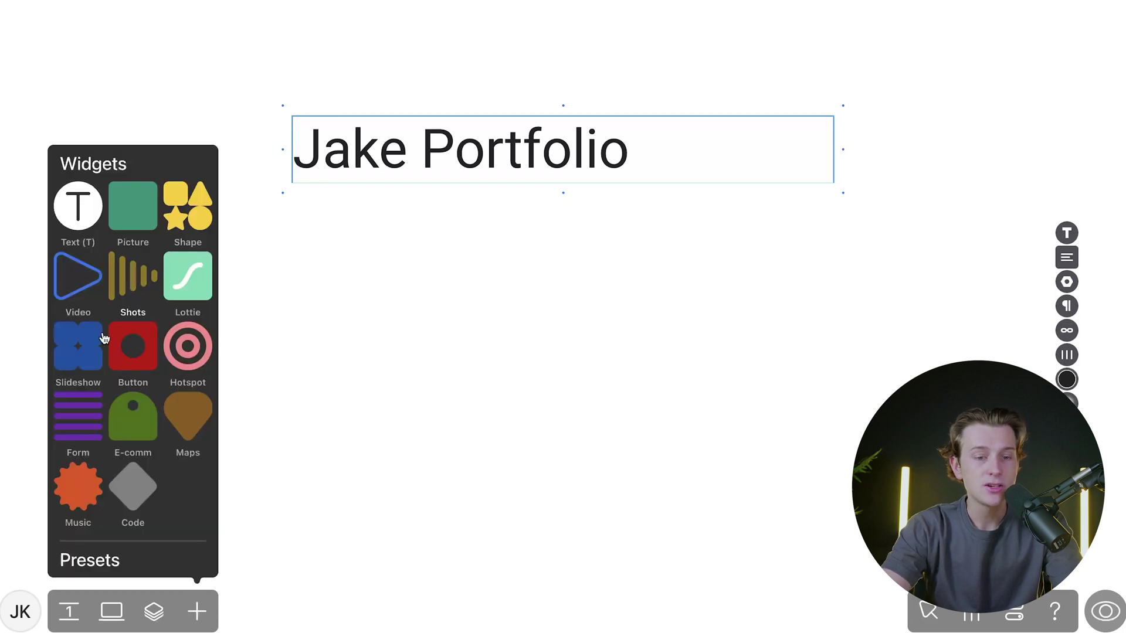
{"action": "left_click", "coordinate": [76, 352]}
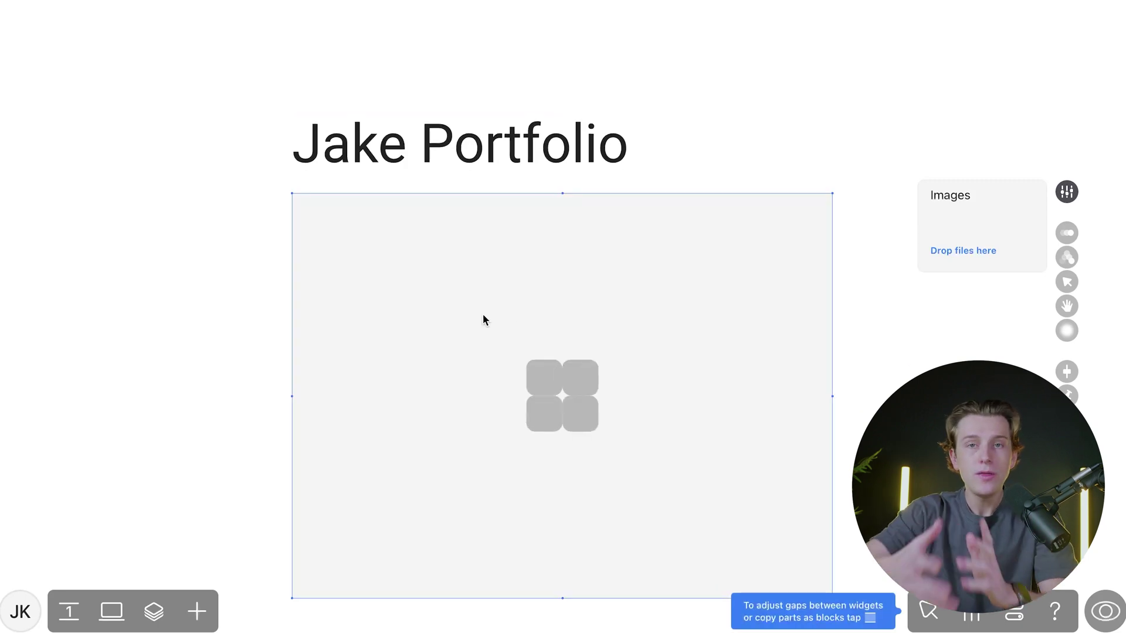
{"action": "scroll", "coordinate": [859, 240], "scroll_direction": "down", "scroll_amount": 1}
{"action": "left_click", "coordinate": [954, 252]}
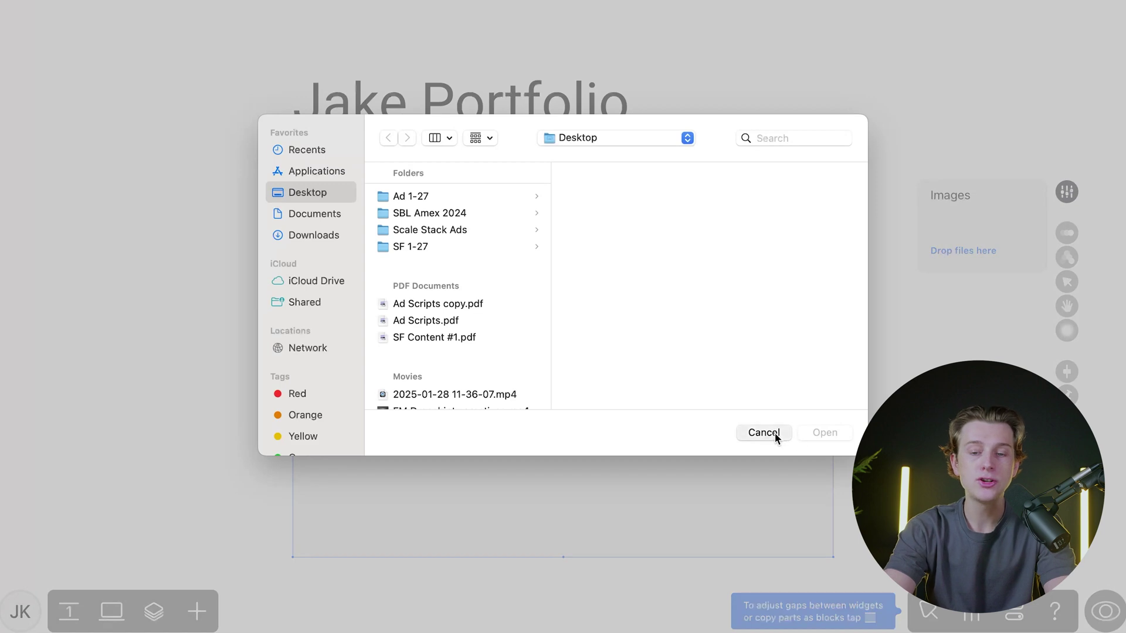
{"action": "left_click", "coordinate": [764, 432]}
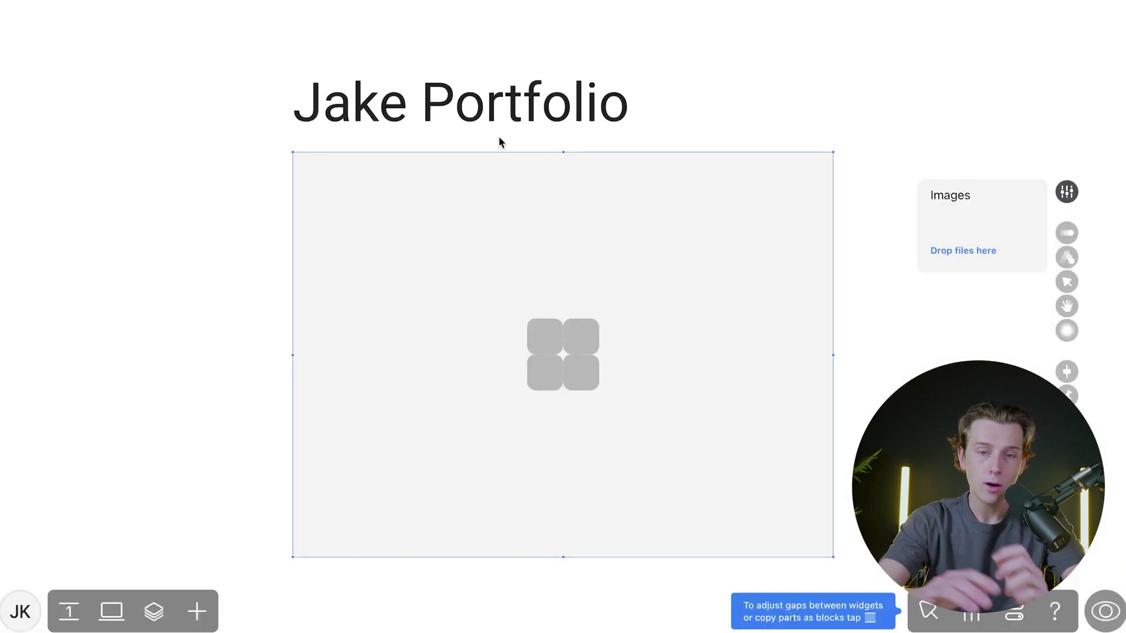
{"action": "scroll", "coordinate": [209, 246], "scroll_direction": "down", "scroll_amount": 5}
{"action": "scroll", "coordinate": [208, 246], "scroll_direction": "down", "scroll_amount": 4}
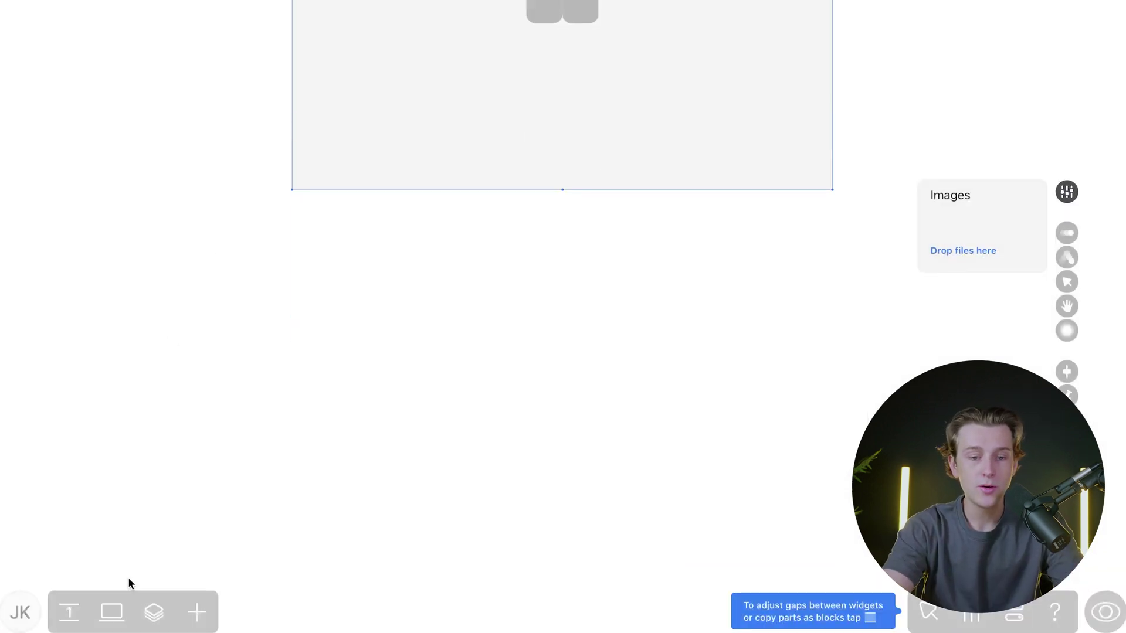
- Add a Hotspot widget below the slideshow and head to the upgrade options
{"action": "left_click", "coordinate": [199, 615]}
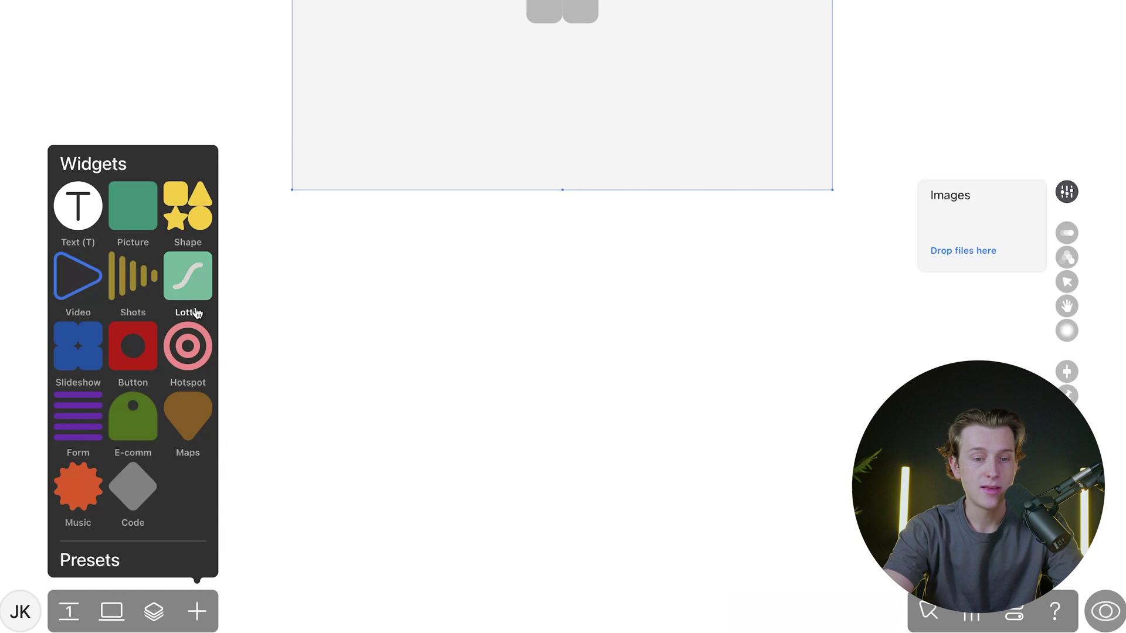
{"action": "left_click", "coordinate": [187, 344]}
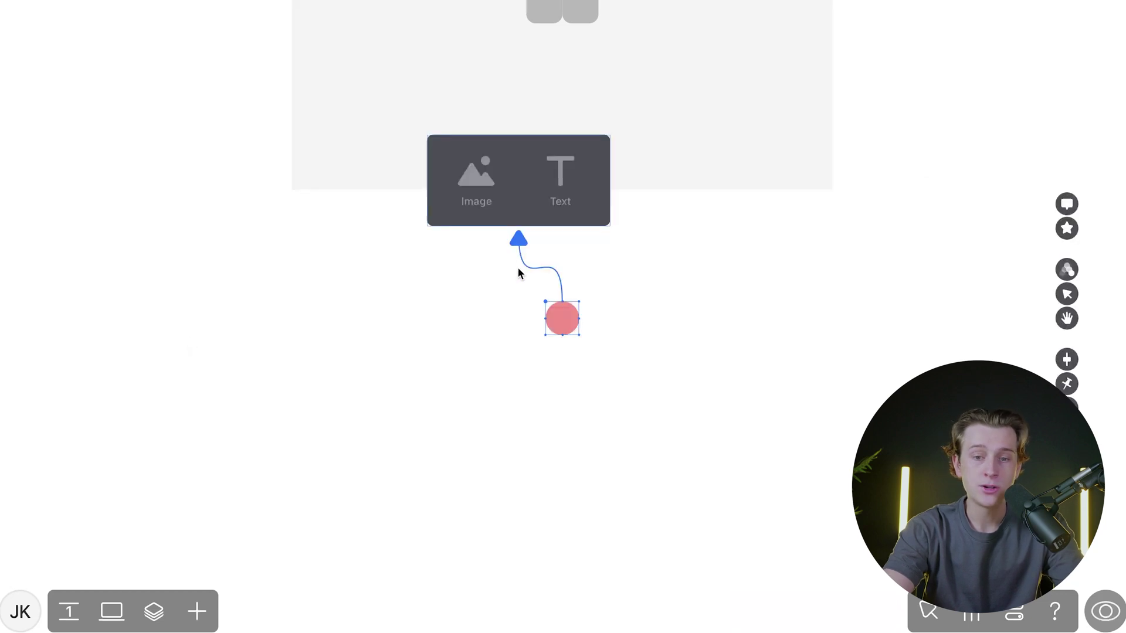
{"action": "left_click", "coordinate": [550, 241]}
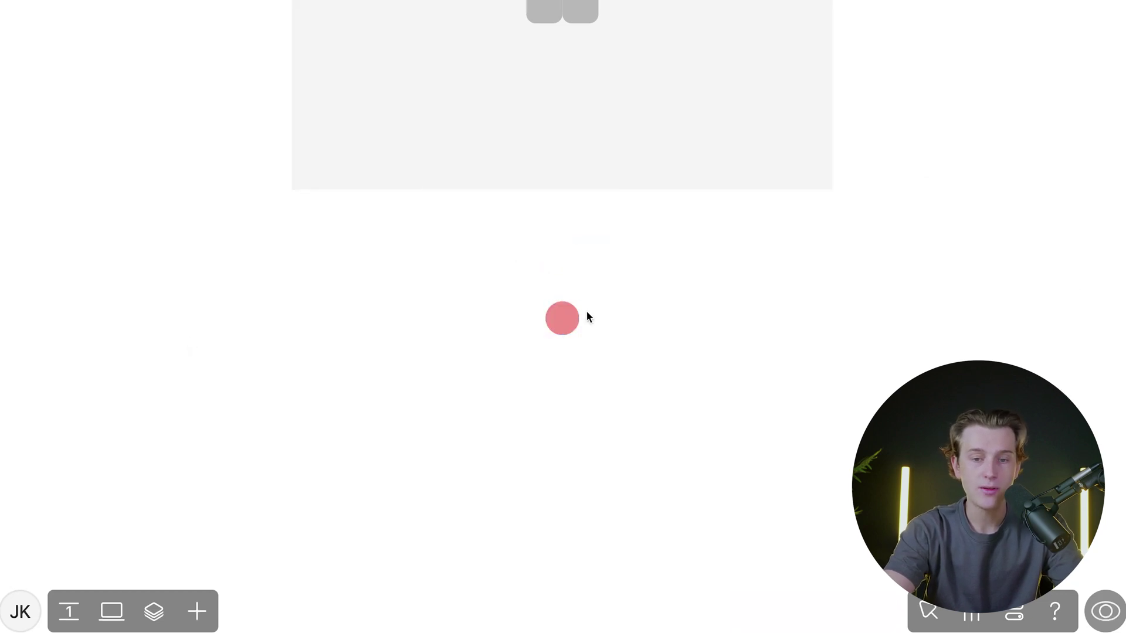
{"action": "left_click", "coordinate": [568, 321]}
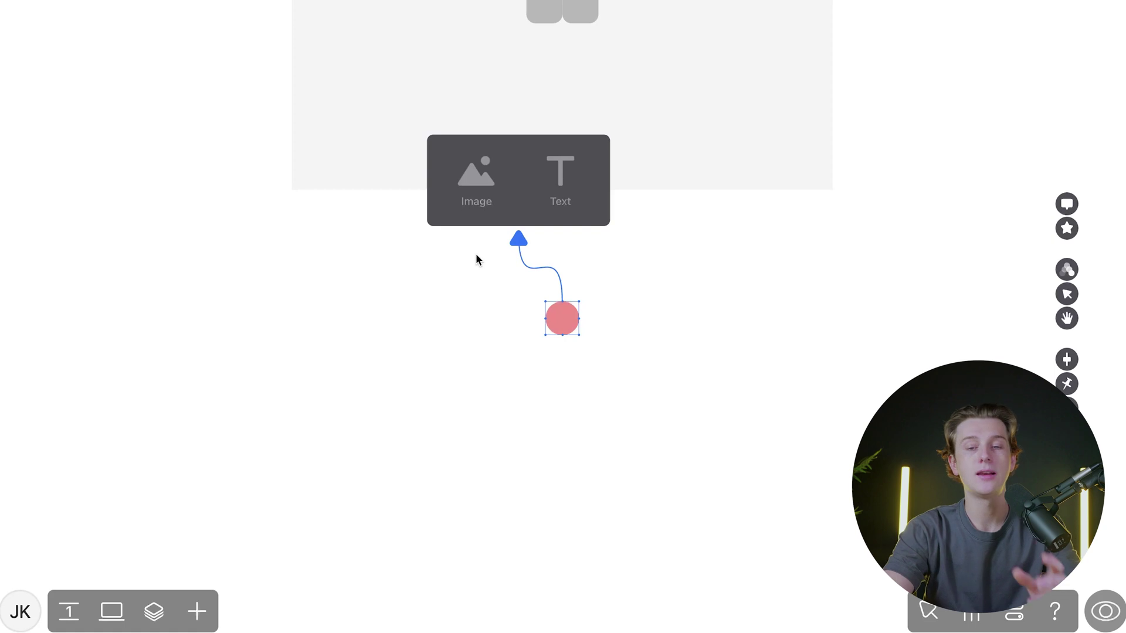
{"action": "left_click", "coordinate": [197, 612]}
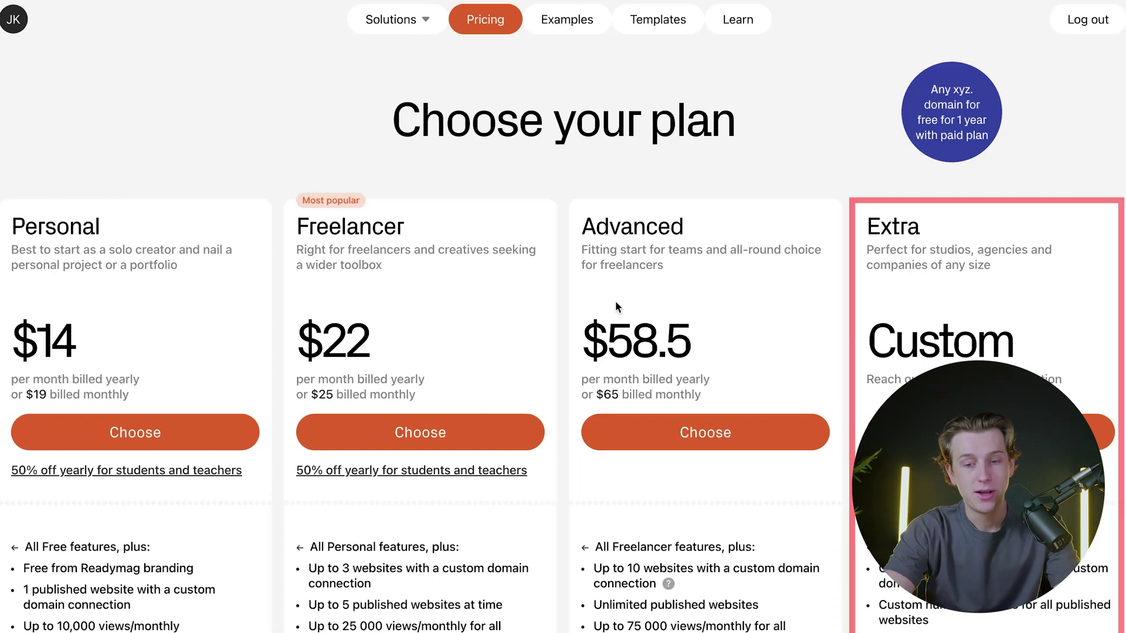
{"action": "scroll", "coordinate": [146, 327], "scroll_direction": "down", "scroll_amount": 1}
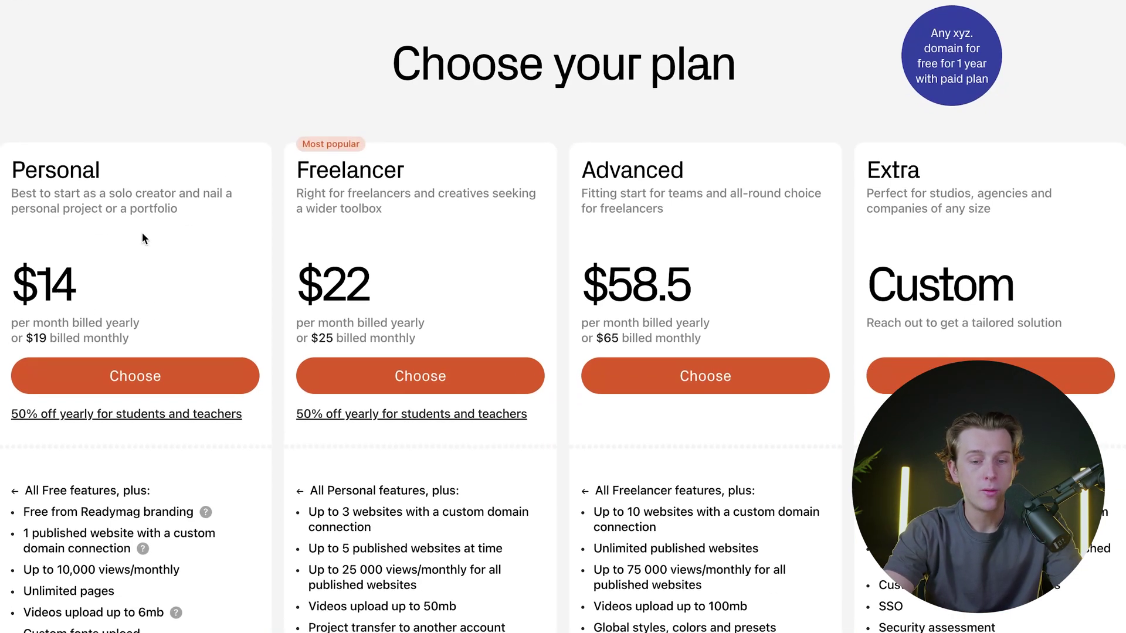
{"action": "scroll", "coordinate": [142, 232], "scroll_direction": "down", "scroll_amount": 3}
{"action": "scroll", "coordinate": [279, 373], "scroll_direction": "up", "scroll_amount": 2}
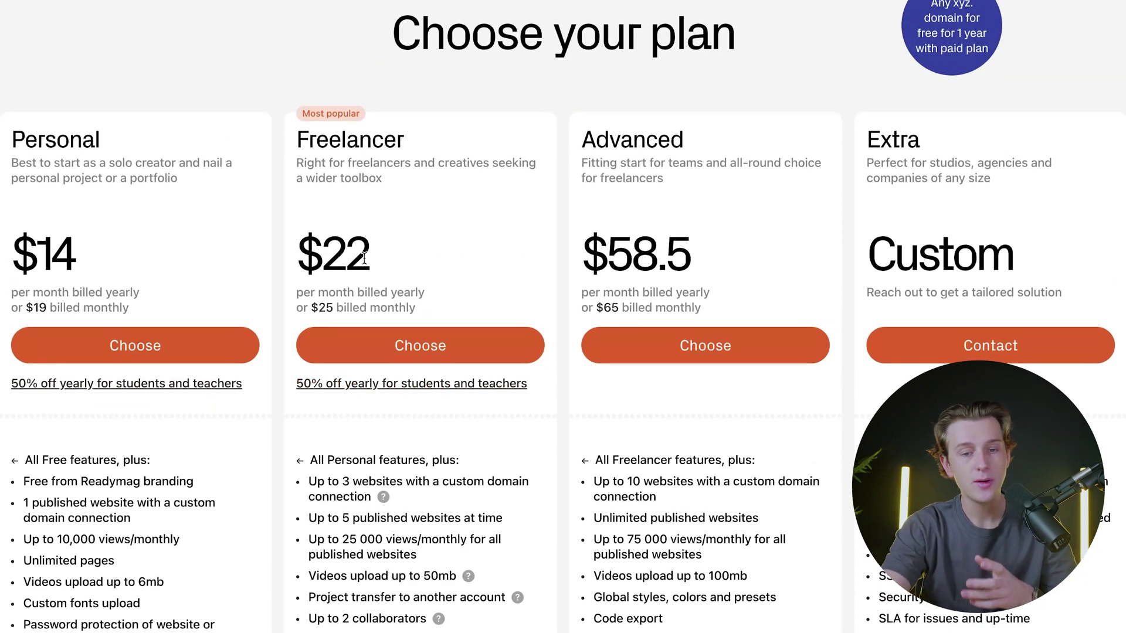
{"action": "scroll", "coordinate": [364, 258], "scroll_direction": "up", "scroll_amount": 2}
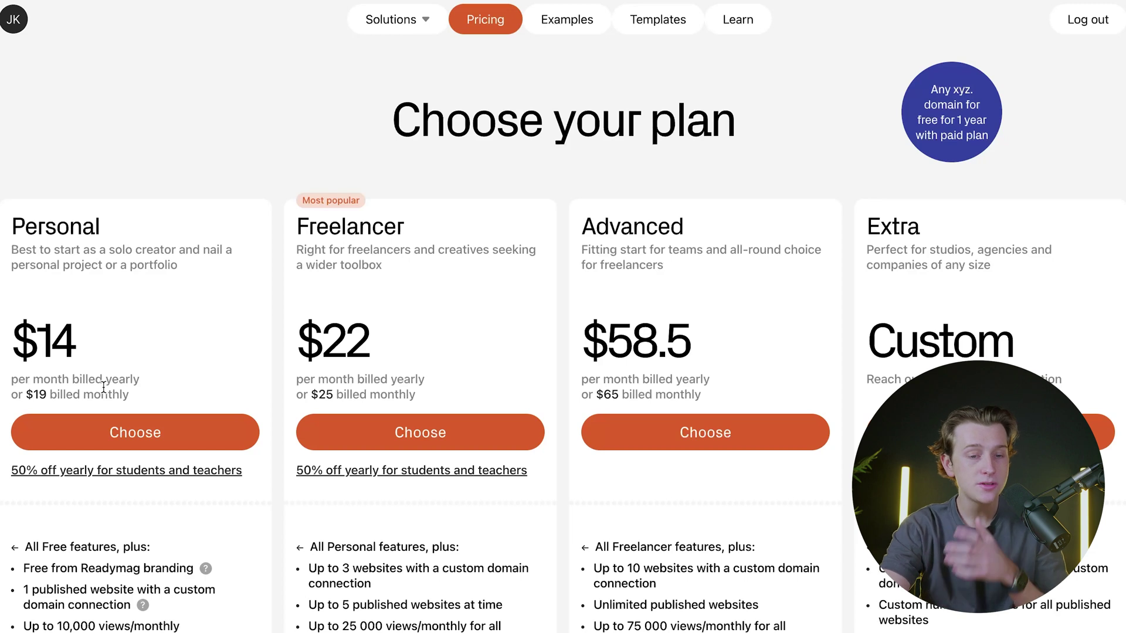
- Choose the Personal plan on the pricing page
{"action": "left_click", "coordinate": [145, 433]}
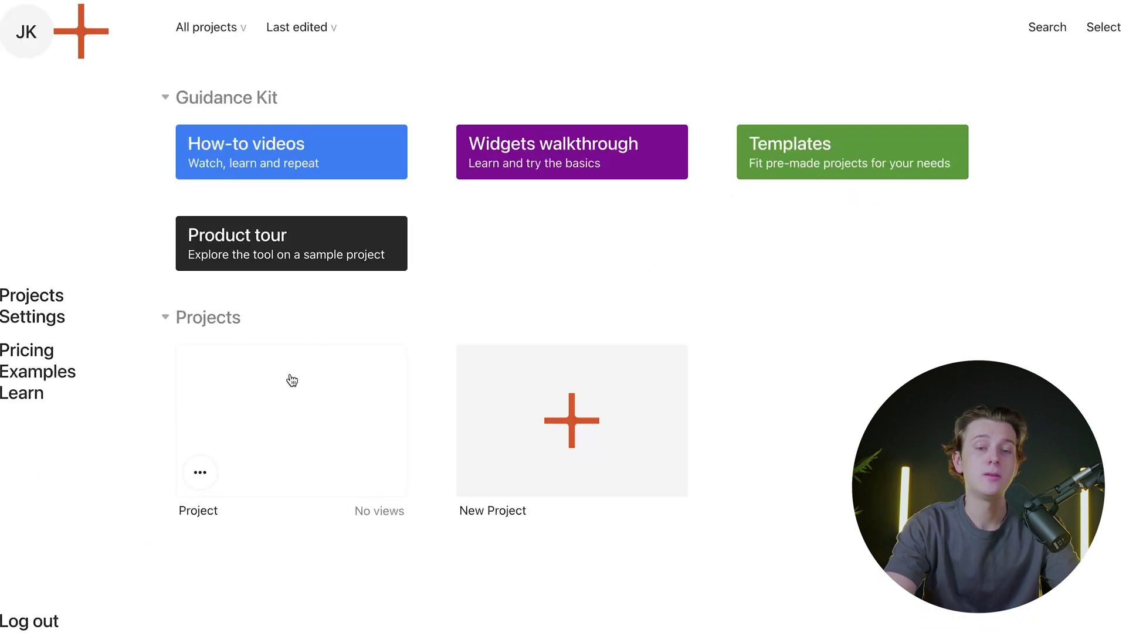
{"action": "mouse_move", "coordinate": [292, 421]}
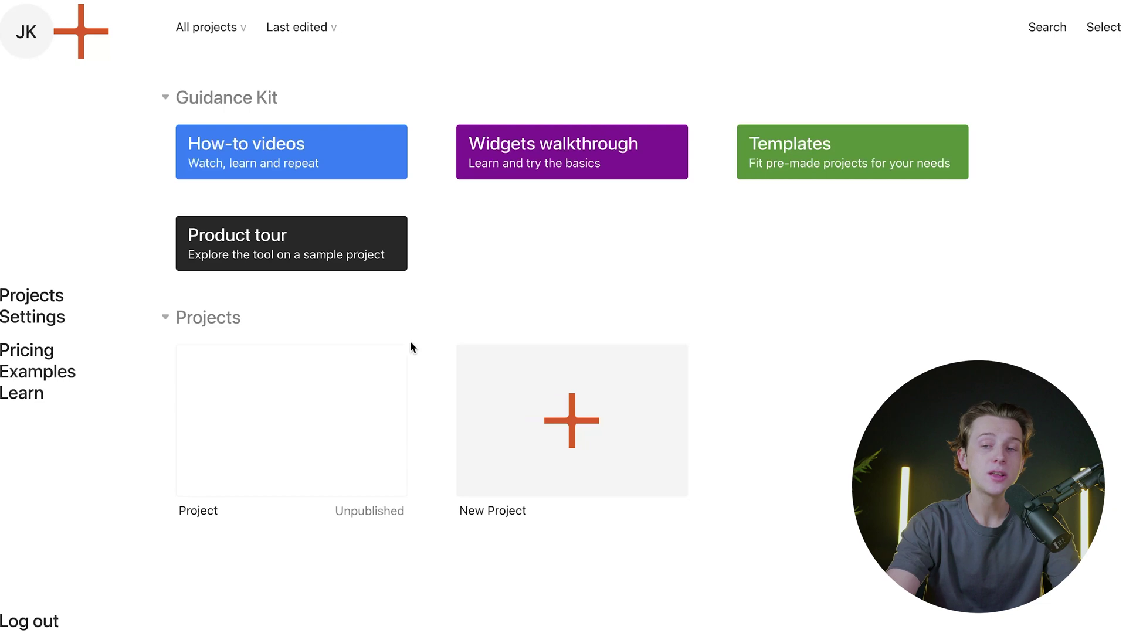
- Open the options menu of the existing Project card on the dashboard
{"action": "left_click", "coordinate": [200, 476]}
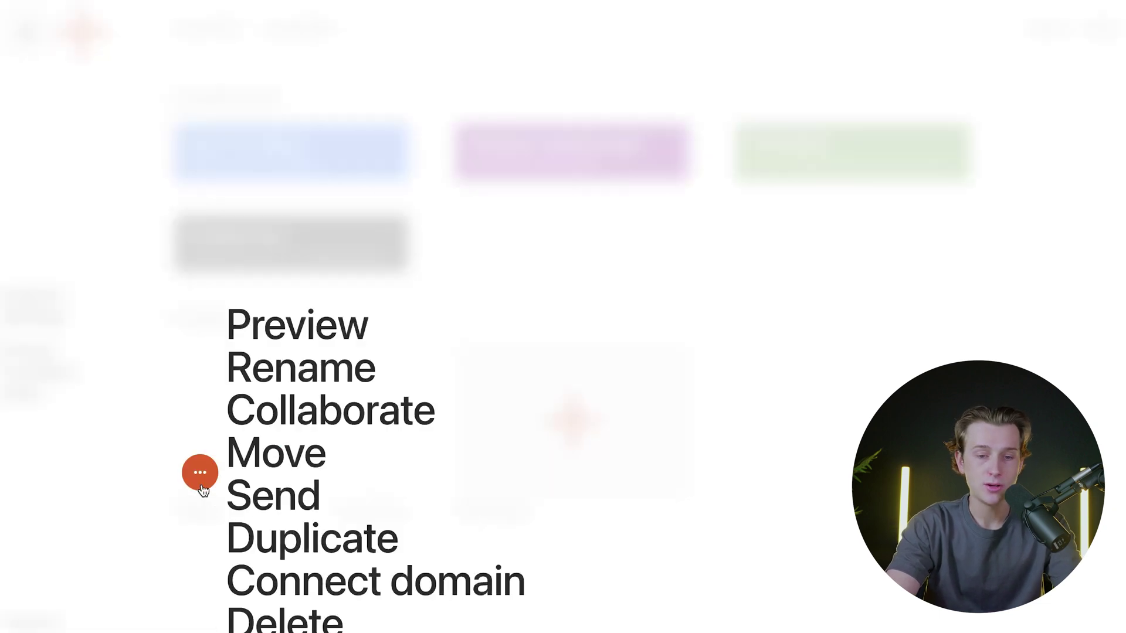